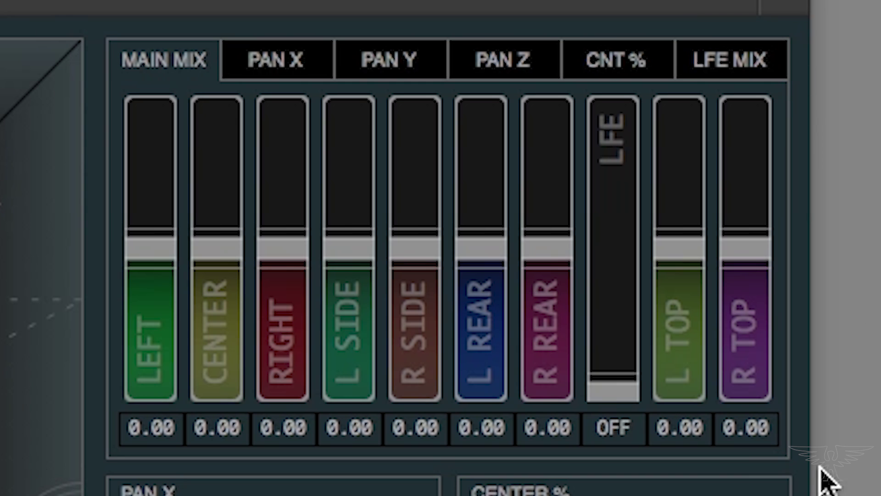
# Step: Lower the left channel's main mix gain to about -3.85 and set its X pan to -75
pyautogui.moveTo(152, 249); pyautogui.dragTo(138, 305)
pyautogui.click(283, 57)
pyautogui.moveTo(152, 355); pyautogui.dragTo(218, 406)
pyautogui.doubleClick(159, 428)
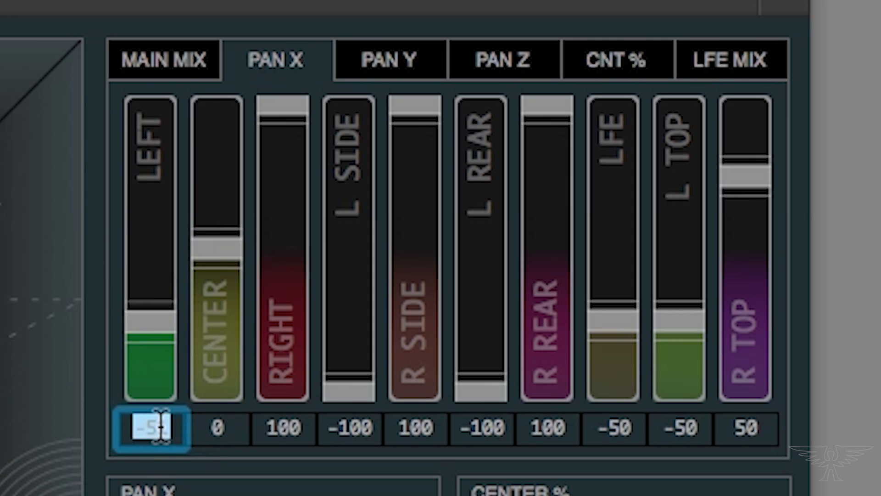
pyautogui.write('-75')
pyautogui.press('Return')
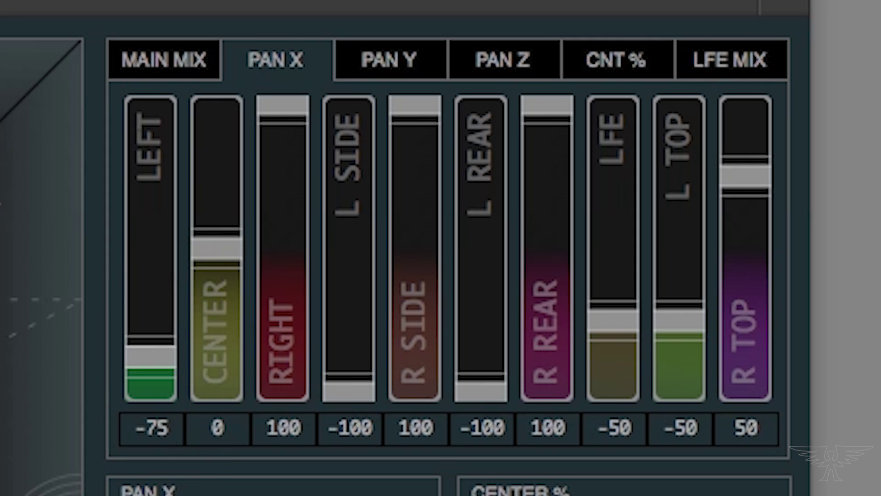
# Step: Lower the left side channel's Y pan and raise the right side channel's Y pan
pyautogui.click(369, 60)
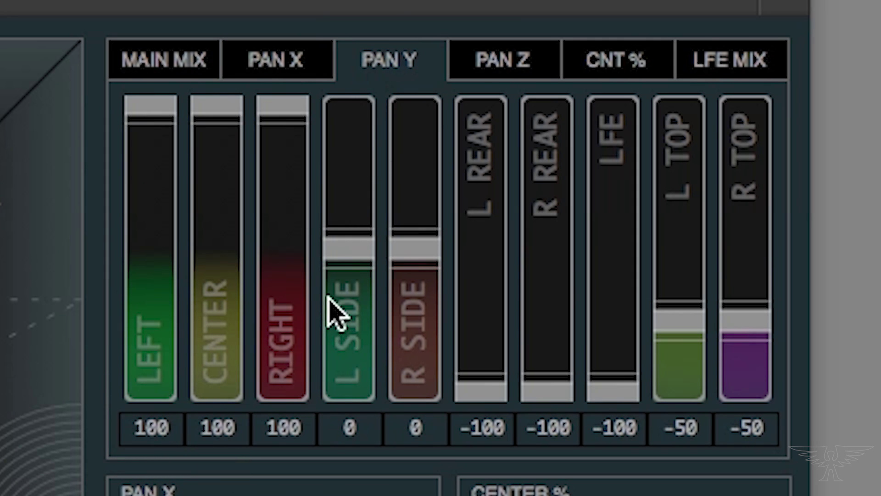
pyautogui.click(332, 188)
pyautogui.moveTo(332, 188); pyautogui.dragTo(363, 342)
pyautogui.moveTo(422, 251); pyautogui.dragTo(441, 204)
# Step: Examine the Z pan faders of all channels and return to the main mix faders
pyautogui.click(532, 76)
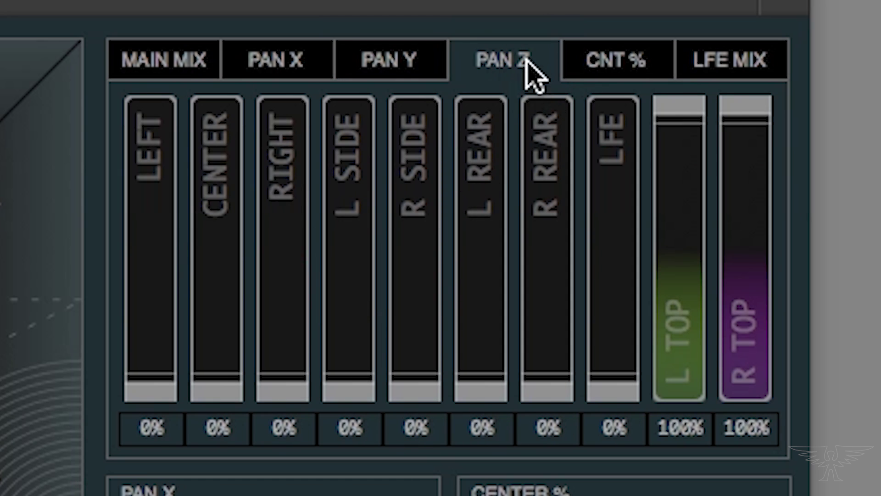
pyautogui.click(478, 331)
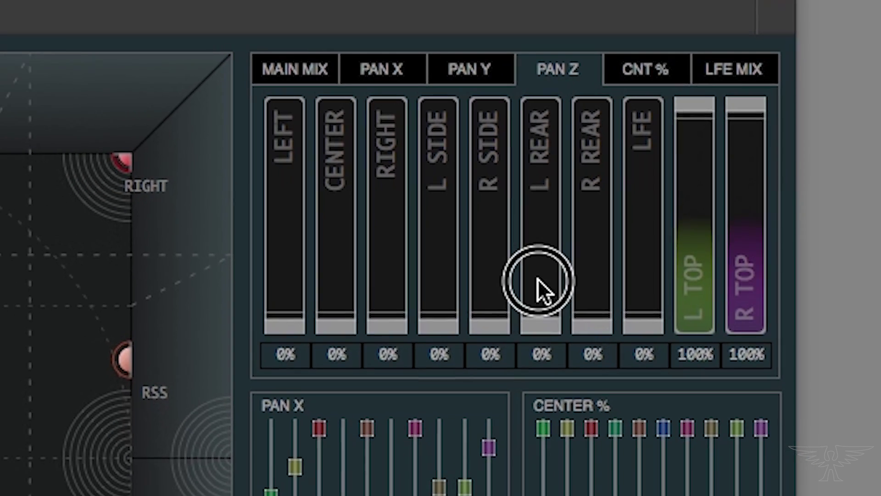
pyautogui.moveTo(538, 280); pyautogui.dragTo(526, 378)
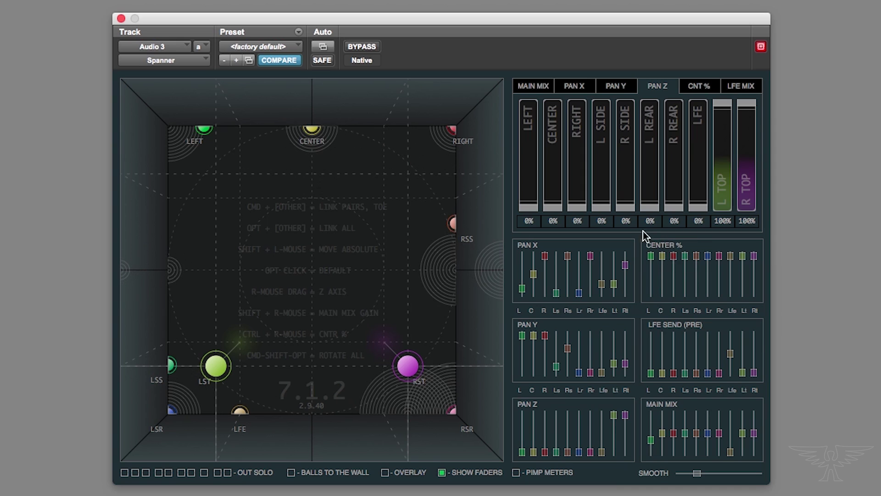
pyautogui.moveTo(520, 99); pyautogui.dragTo(527, 231)
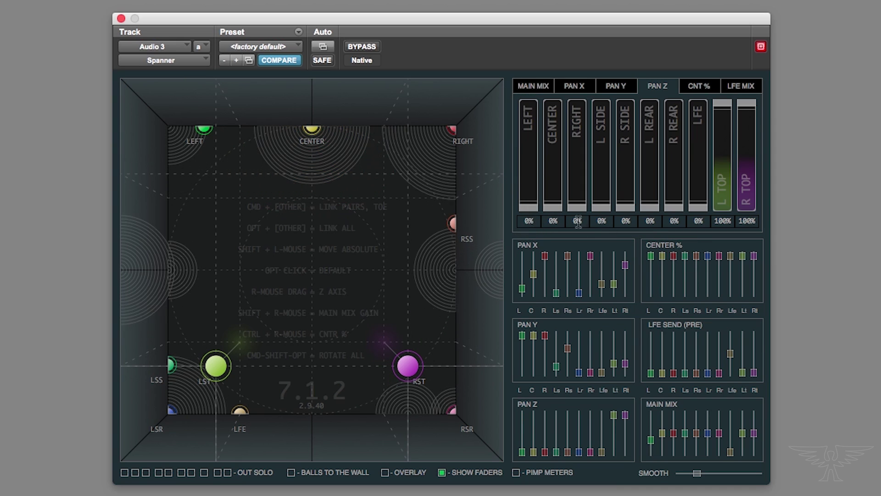
pyautogui.click(540, 89)
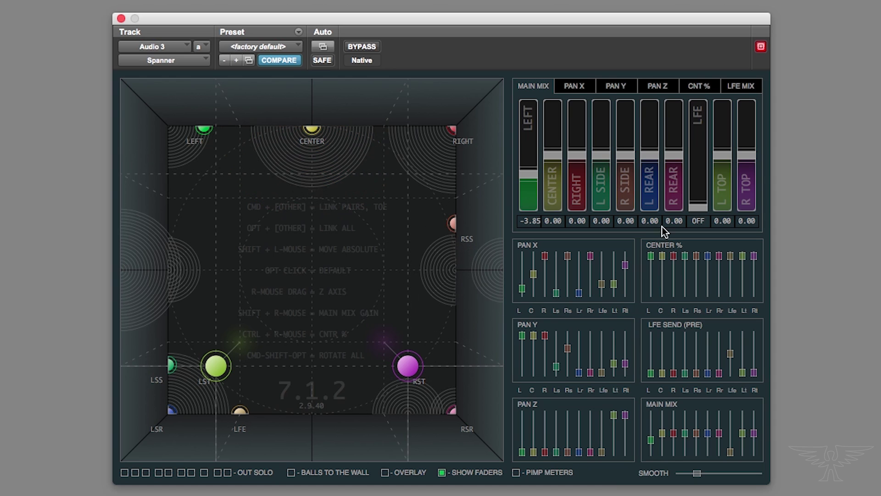
pyautogui.click(428, 326)
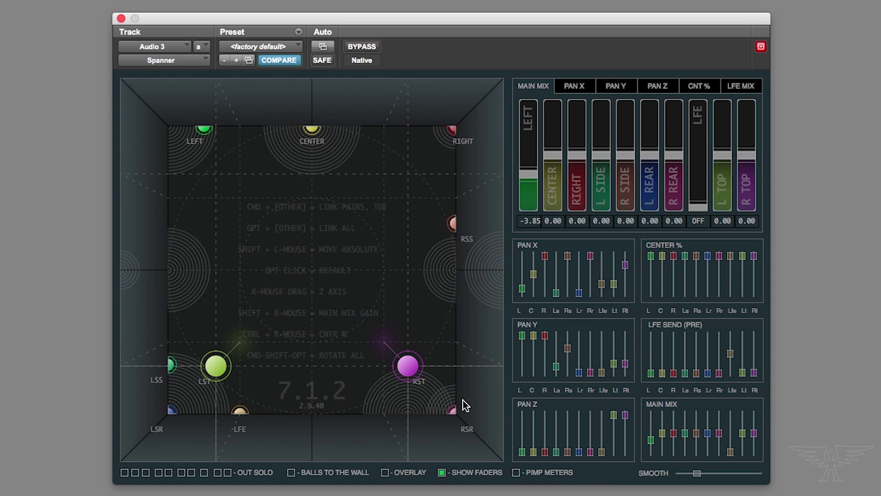
# Step: Move the linked left and right top channels outward to the side walls, and toggle the fader display off and on
pyautogui.moveTo(414, 370); pyautogui.dragTo(467, 292)
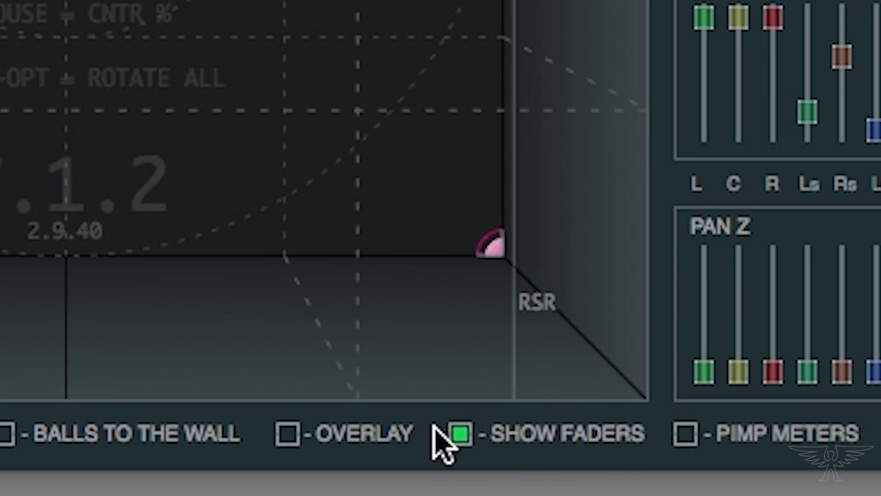
pyautogui.click(454, 453)
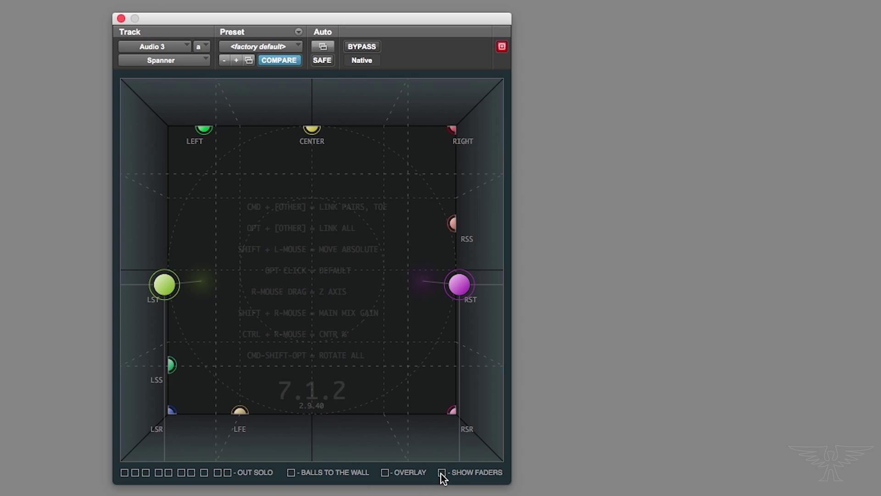
pyautogui.click(442, 472)
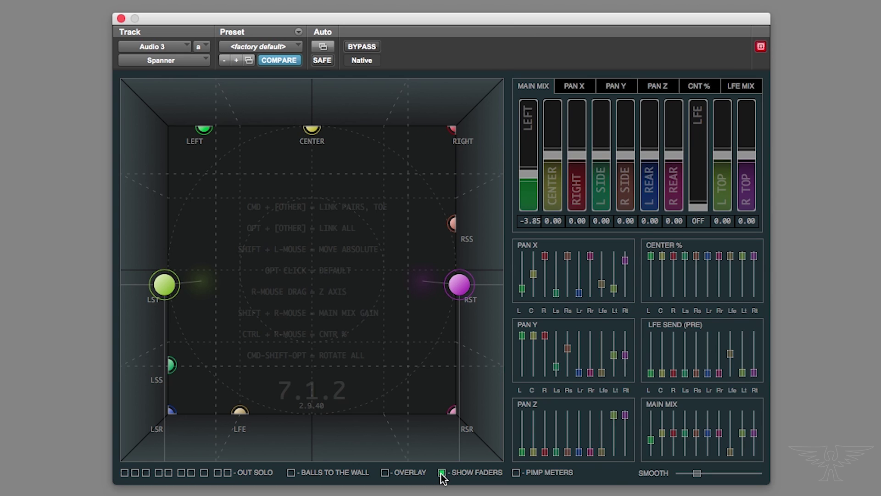
pyautogui.click(442, 473)
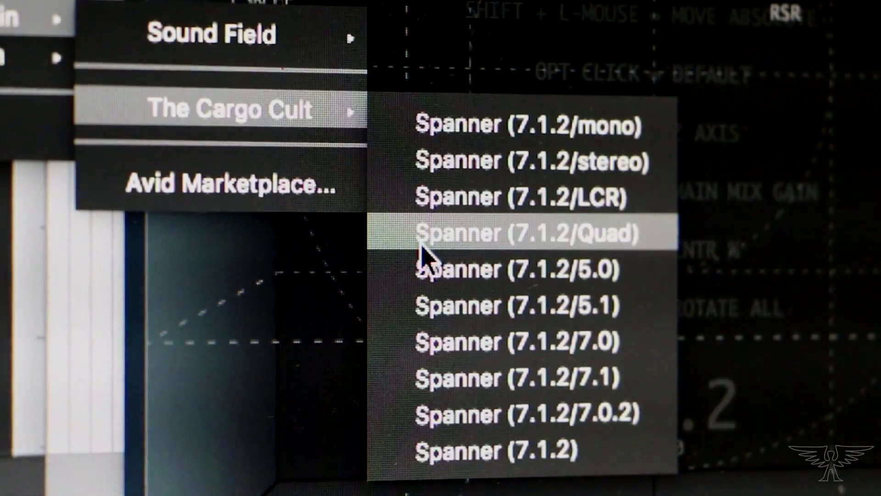
# Step: Insert The Cargo Cult's Spanner (7.1.2/5.1) plug-in on the track
pyautogui.click(418, 307)
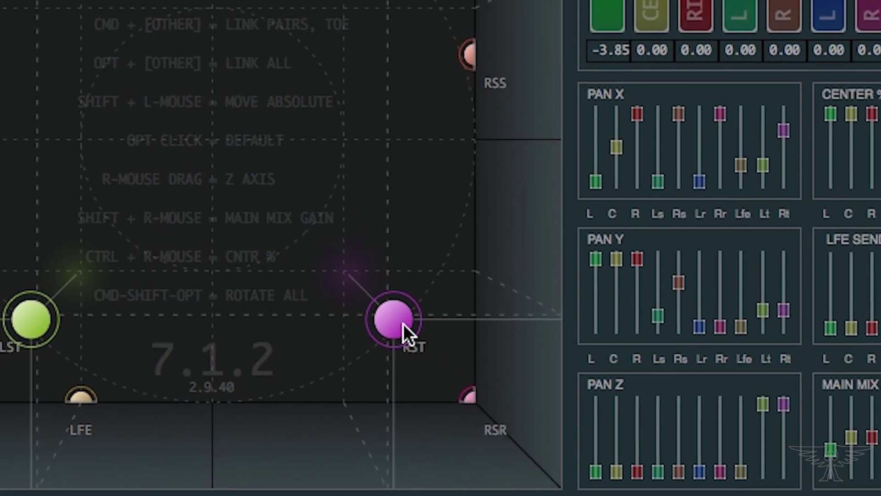
# Step: Move the right top channel inward, reset it to its default position, and move it forward in the sound field
pyautogui.moveTo(397, 294); pyautogui.dragTo(334, 232)
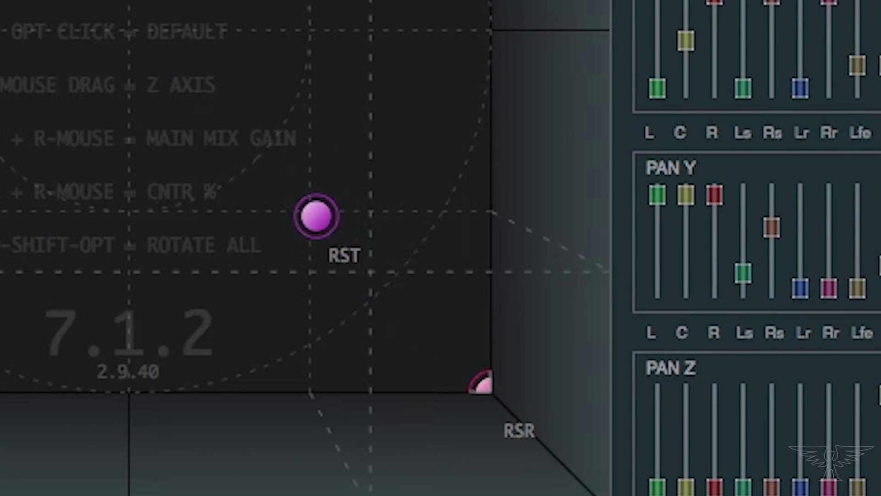
pyautogui.keyDown('alt'); pyautogui.click(413, 177); pyautogui.keyUp('alt')
pyautogui.moveTo(397, 281); pyautogui.dragTo(312, 87)
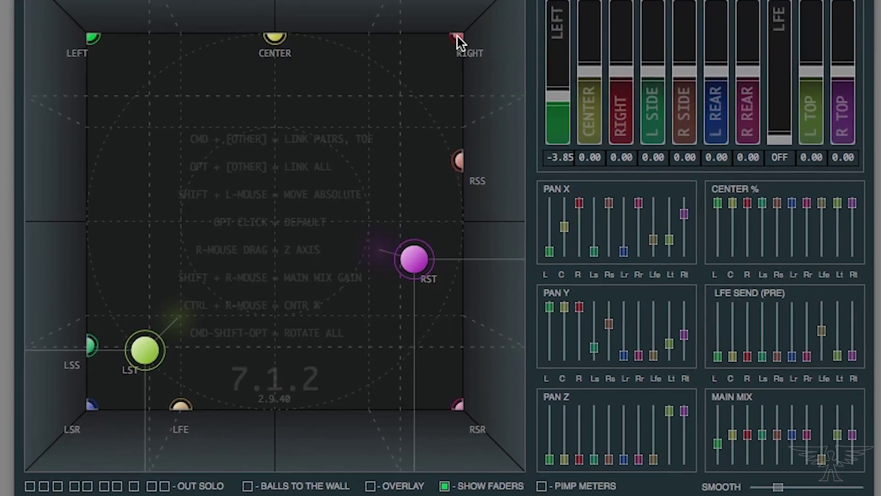
# Step: Move the right channel inward from its front corner of the sound field
pyautogui.click(452, 128)
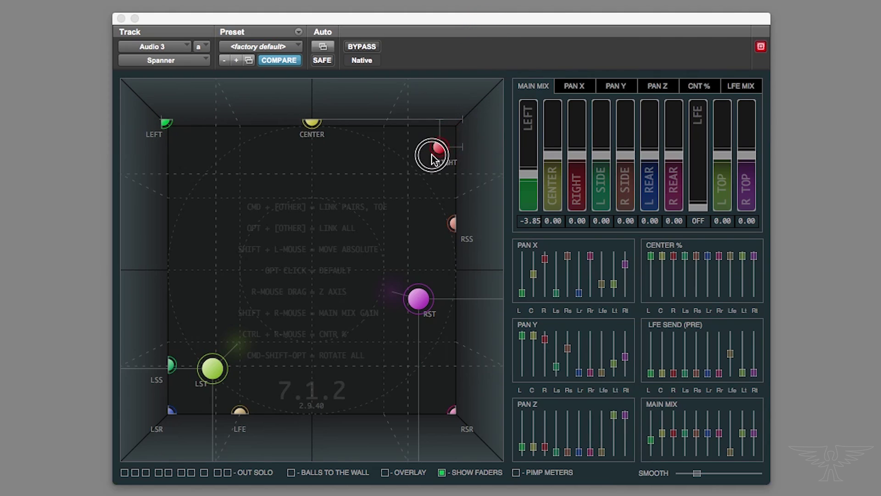
pyautogui.moveTo(427, 129); pyautogui.dragTo(446, 97)
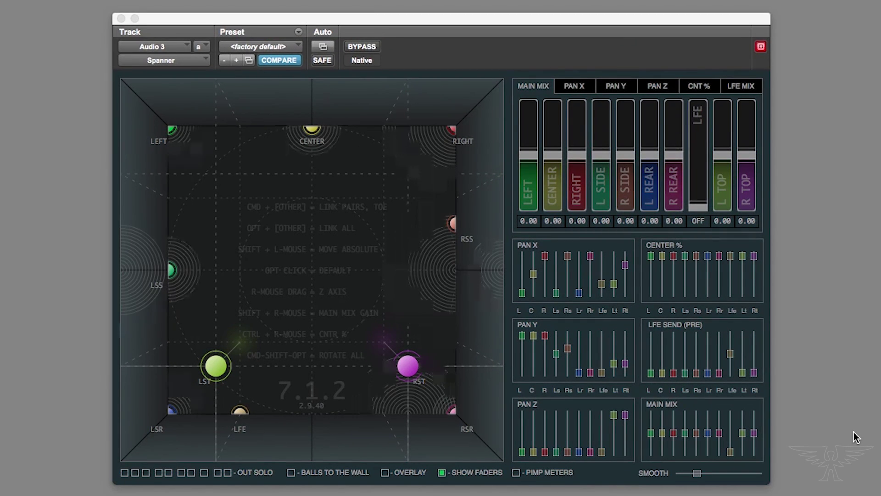
# Step: Swap the linked front left and right channels to opposite front corners and display the X pan faders
pyautogui.moveTo(453, 128); pyautogui.dragTo(351, 315)
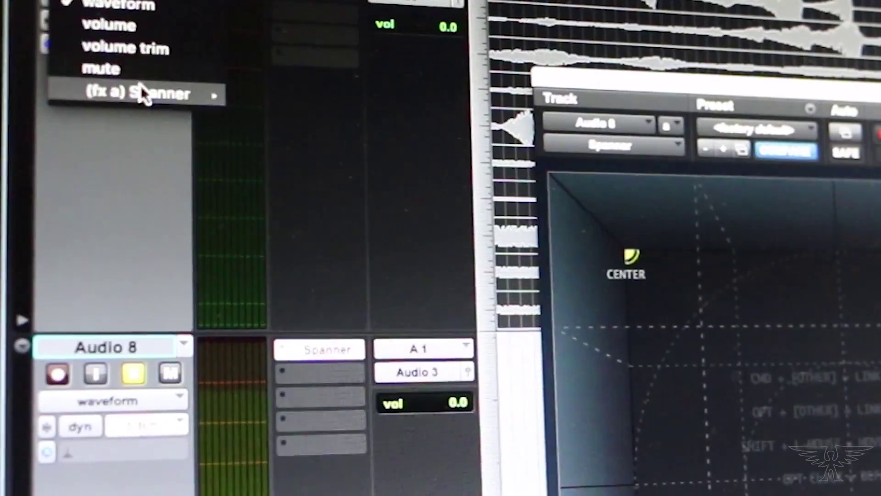
pyautogui.moveTo(135, 80)
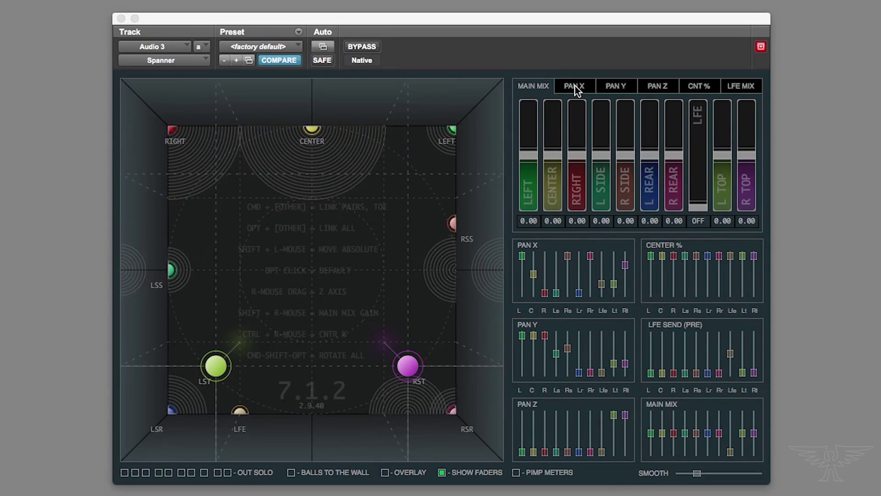
pyautogui.click(575, 86)
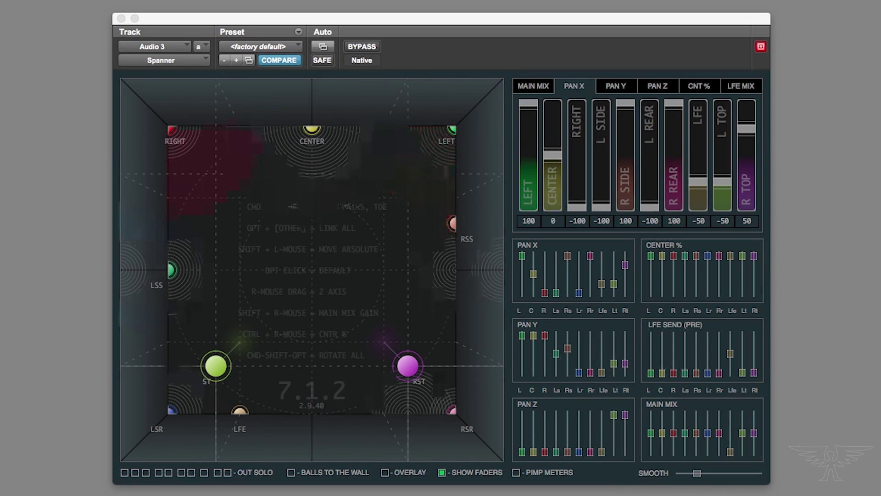
# Step: Move all linked channels together into the front left corner and toward the rear right corner
pyautogui.moveTo(173, 138)
pyautogui.mouseDown()
pyautogui.moveTo(311, 153)
pyautogui.moveTo(189, 216)
pyautogui.moveTo(172, 131)
pyautogui.mouseUp()
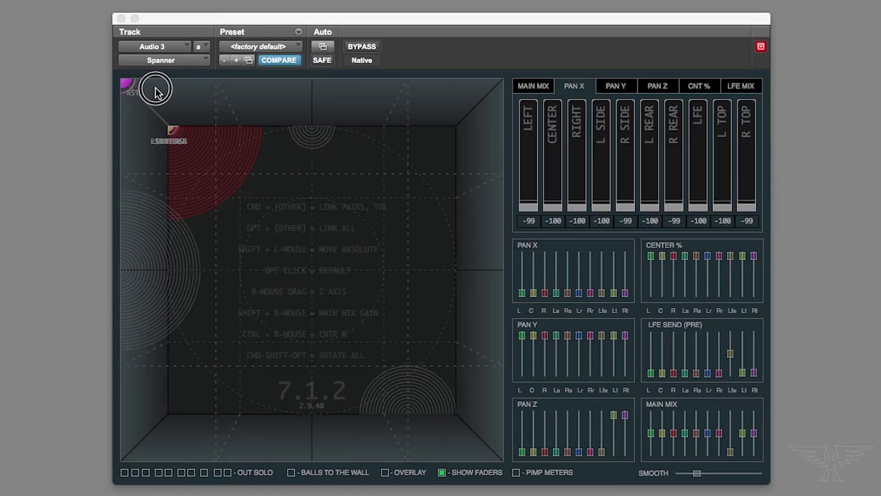
pyautogui.moveTo(156, 88); pyautogui.dragTo(482, 457)
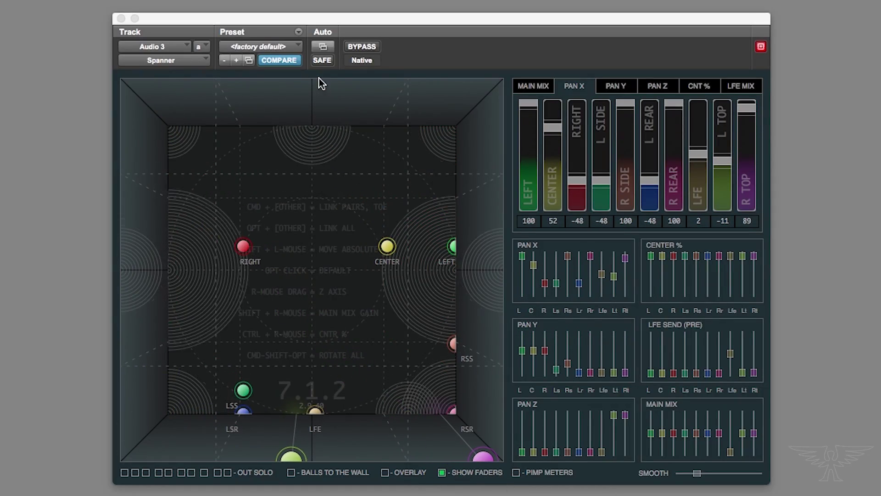
# Step: Reload the factory default preset
pyautogui.click(276, 46)
pyautogui.click(277, 47)
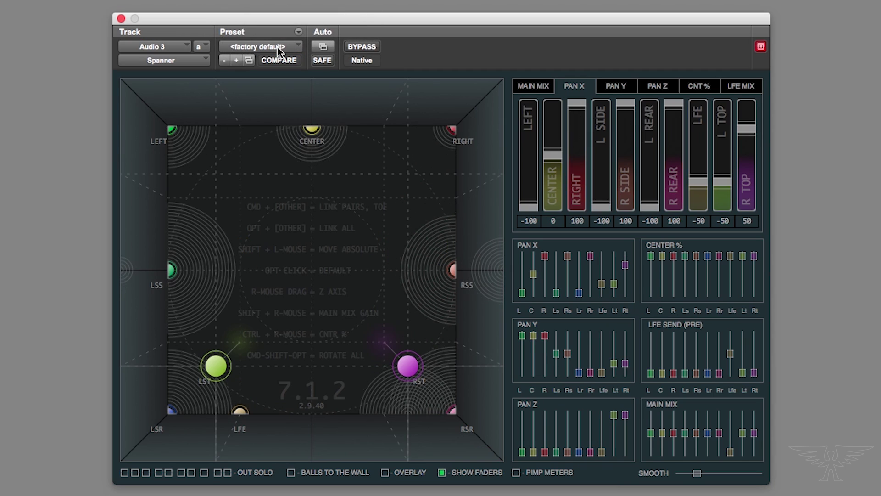
# Step: Pull the center channel out past the front left corner and enable Balls to the Wall
pyautogui.moveTo(305, 133); pyautogui.dragTo(94, 70)
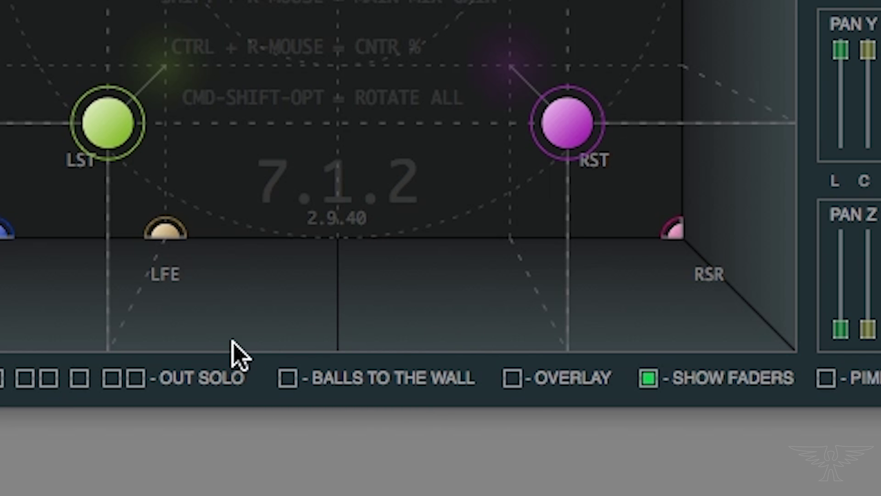
pyautogui.click(287, 378)
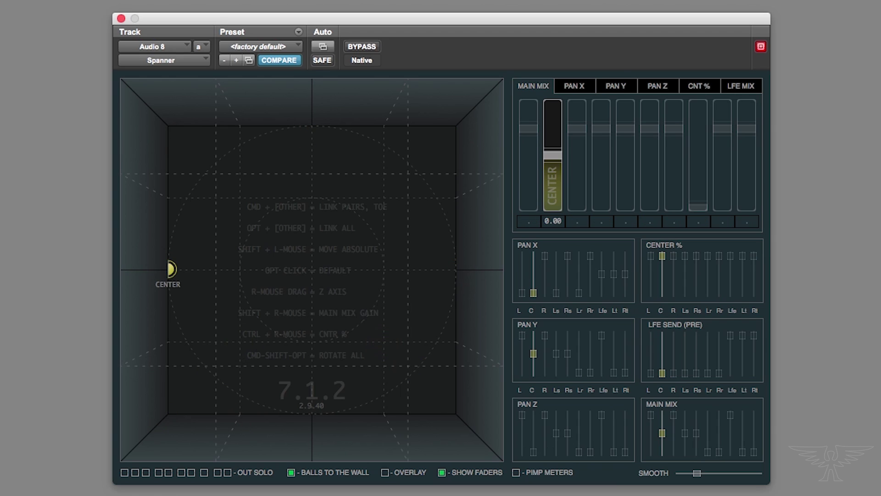
# Step: Pan the center channel along the walls to the front, to the rear left corner, and from the front toward the left
pyautogui.moveTo(172, 269); pyautogui.dragTo(38, 266)
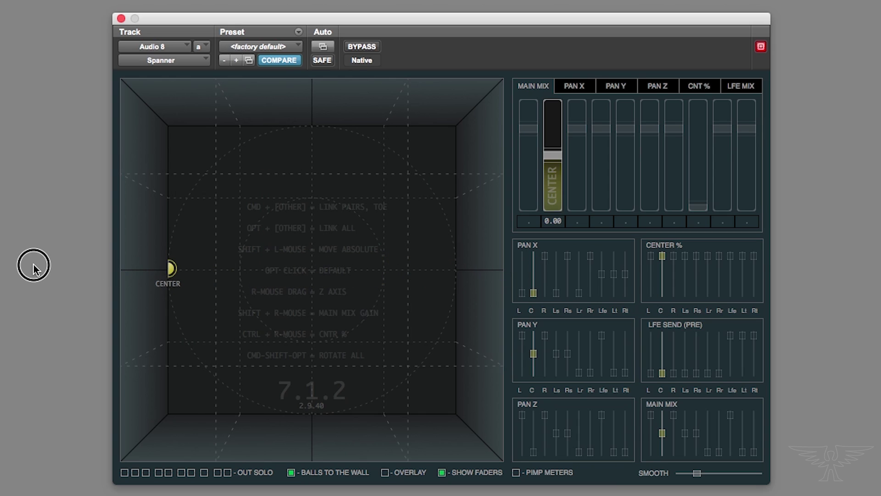
pyautogui.click(170, 268)
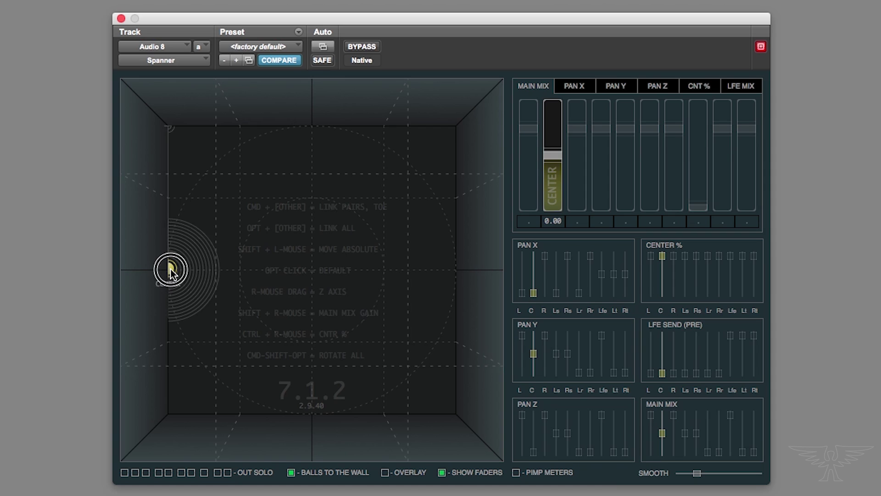
pyautogui.moveTo(183, 270); pyautogui.dragTo(311, 37)
pyautogui.moveTo(307, 146); pyautogui.dragTo(172, 409)
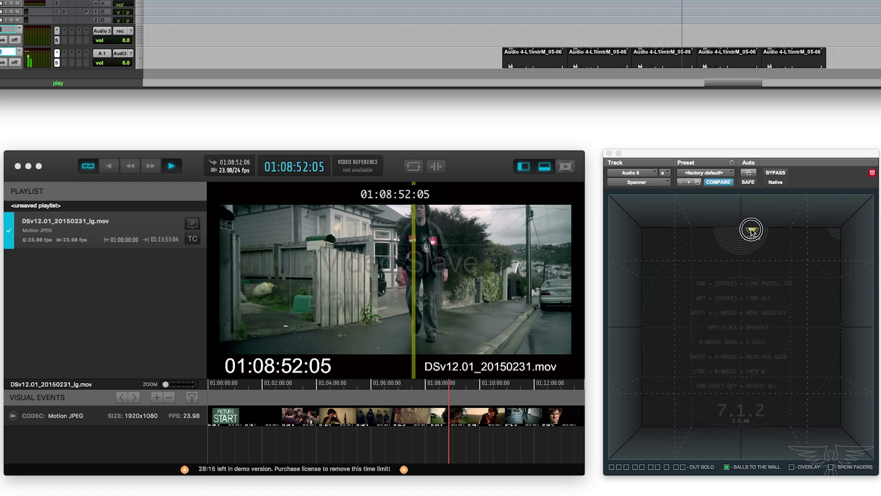
pyautogui.moveTo(749, 232); pyautogui.dragTo(619, 251)
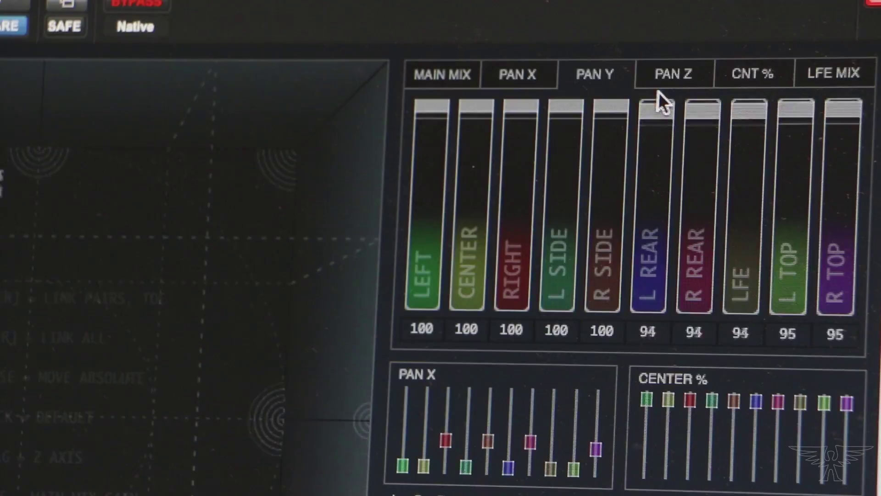
# Step: Examine the Z pan, center percentage and X pan faders of all channels
pyautogui.click(665, 77)
pyautogui.click(735, 77)
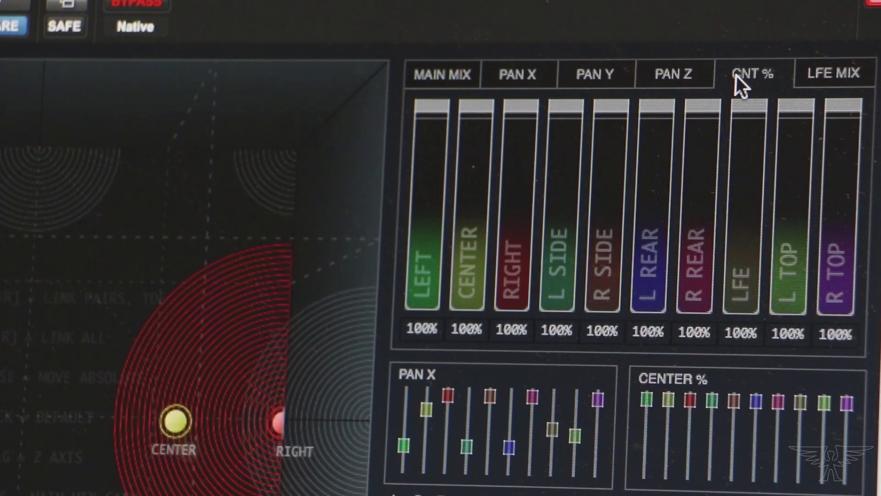
pyautogui.click(504, 75)
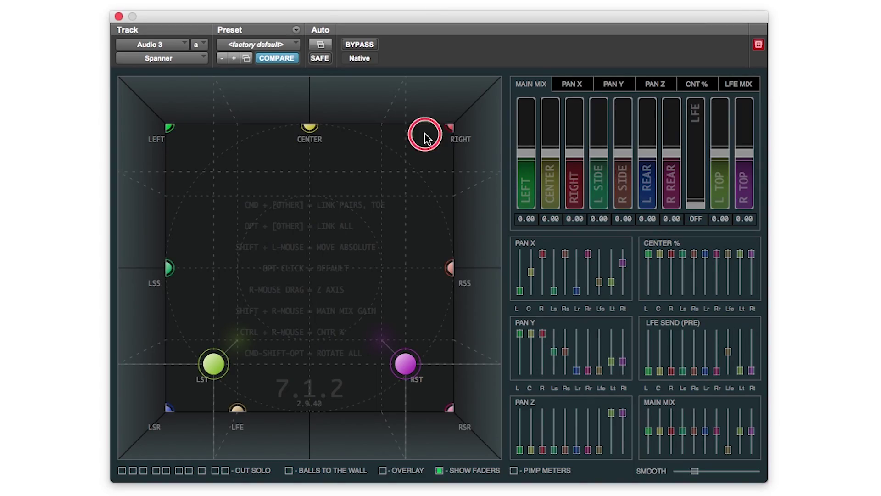
# Step: Rotate all channels together around the sound field until the front channels lie toward the rear
pyautogui.moveTo(425, 135); pyautogui.dragTo(575, 48)
pyautogui.moveTo(459, 130); pyautogui.dragTo(519, 76)
pyautogui.moveTo(435, 143); pyautogui.dragTo(202, 171)
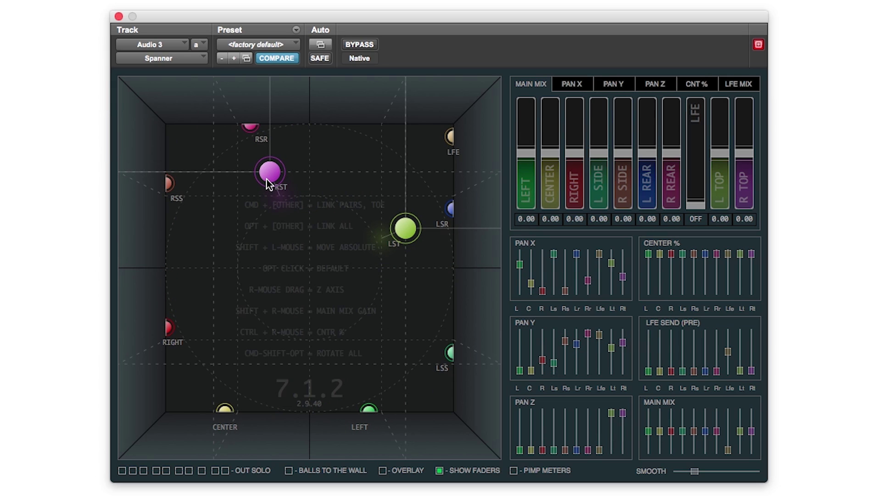
# Step: Raise the Z pan and main mix gain of all channels, bringing the left channel to 3.26, and move all channels forward
pyautogui.moveTo(271, 174); pyautogui.dragTo(302, 9)
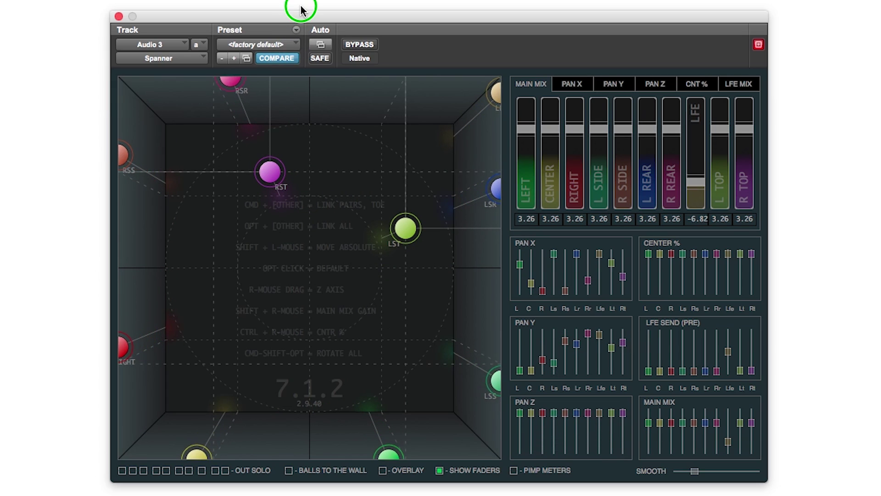
pyautogui.moveTo(275, 166); pyautogui.dragTo(257, 8)
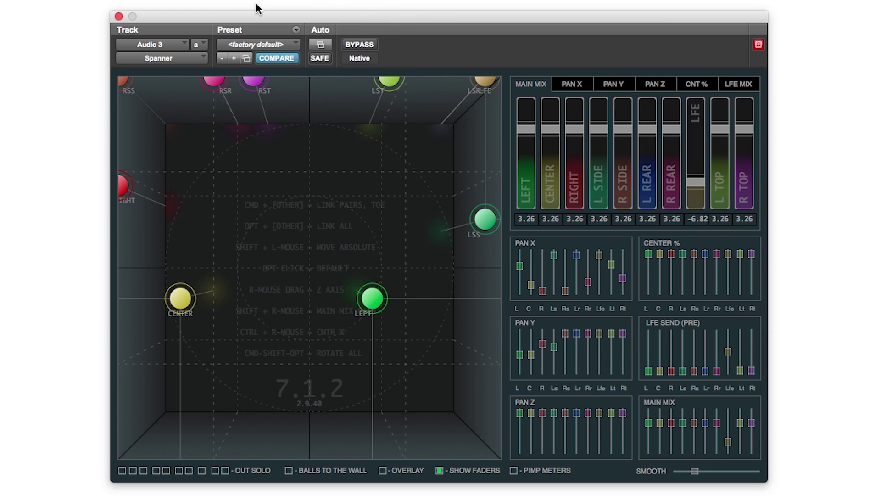
pyautogui.click(311, 145)
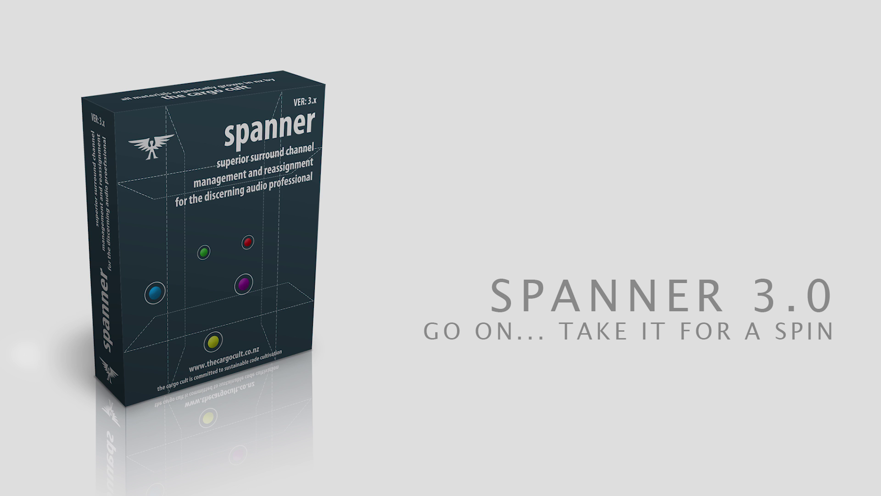